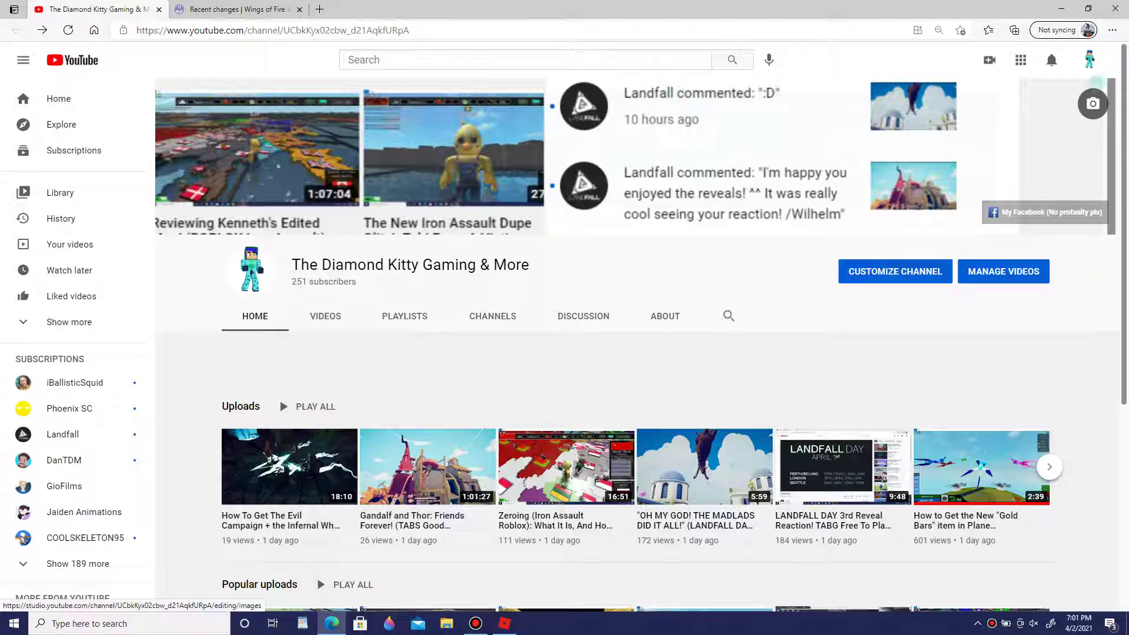
{"action": "scroll", "coordinate": [675, 92], "scroll_direction": "down", "scroll_amount": 1}
Open the YouTube notifications list to review uploads, new subscribers and comments.
{"action": "left_click", "coordinate": [1052, 59]}
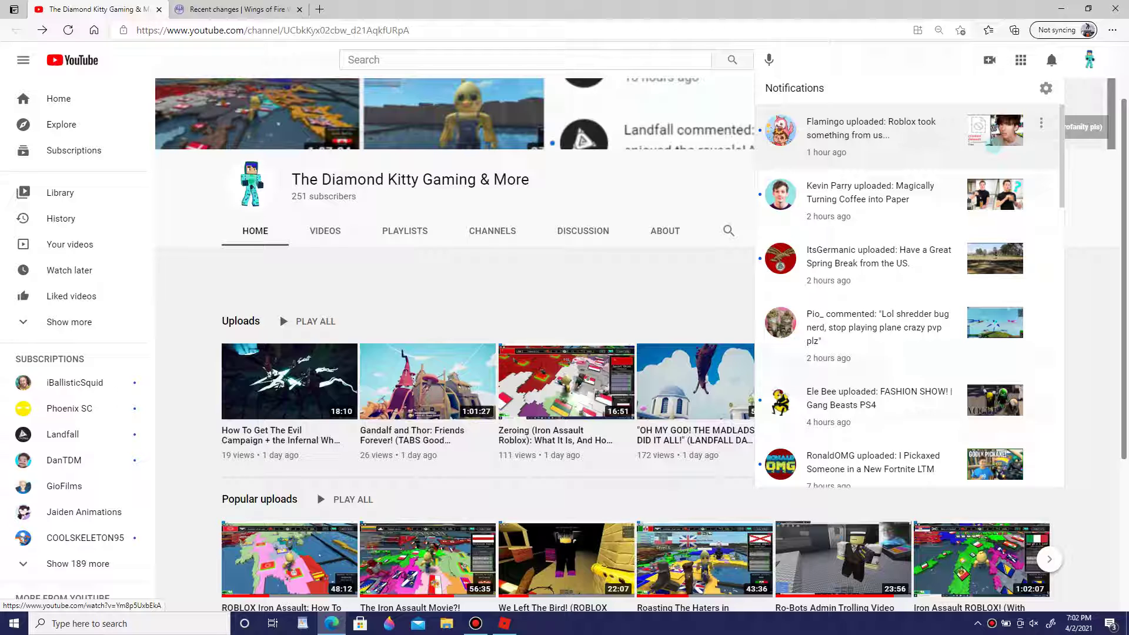
{"action": "scroll", "coordinate": [993, 145], "scroll_direction": "down", "scroll_amount": 1}
{"action": "scroll", "coordinate": [990, 152], "scroll_direction": "down", "scroll_amount": 2}
{"action": "scroll", "coordinate": [987, 157], "scroll_direction": "down", "scroll_amount": 2}
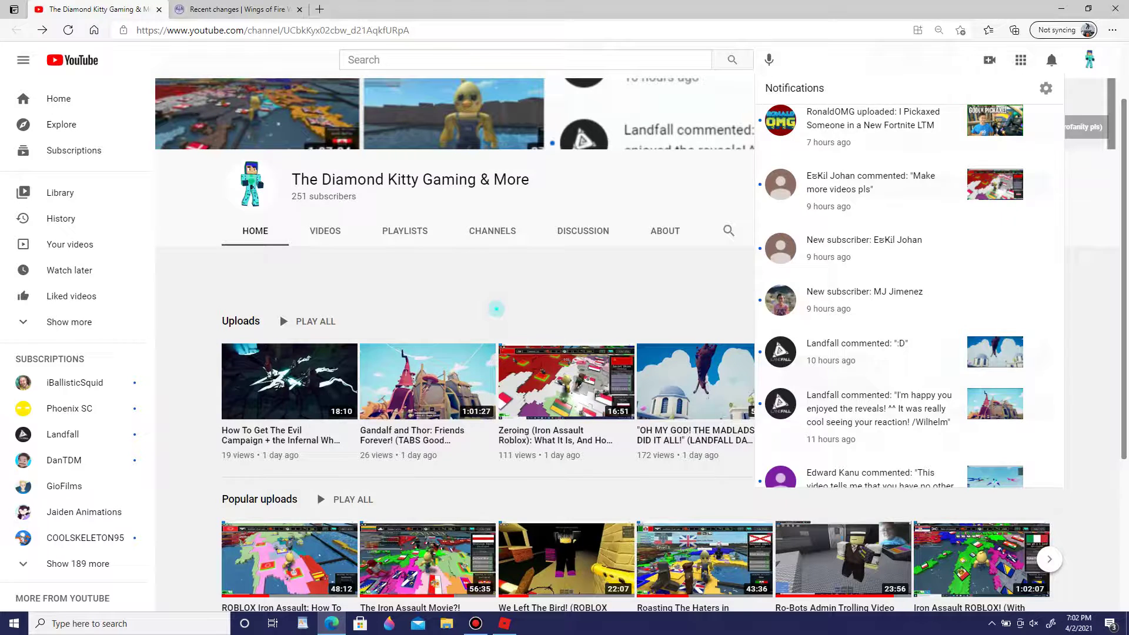
Dismiss the notifications list to return to the channel's uploads and popular uploads.
{"action": "left_click", "coordinate": [496, 309]}
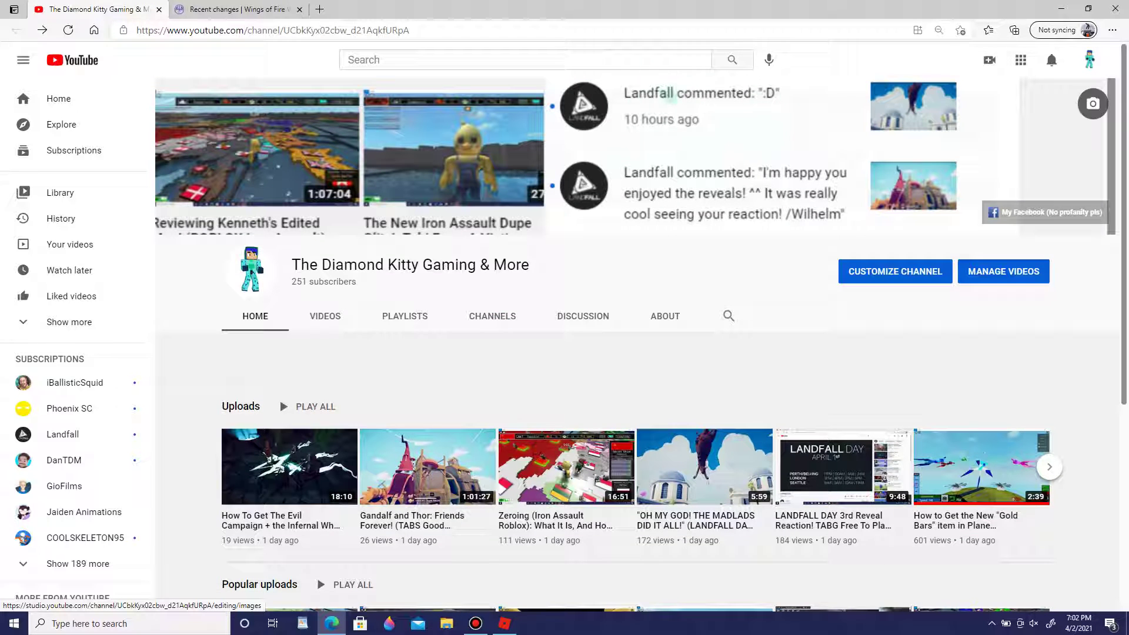
{"action": "scroll", "coordinate": [675, 133], "scroll_direction": "down", "scroll_amount": 3}
{"action": "scroll", "coordinate": [920, 348], "scroll_direction": "up", "scroll_amount": 1}
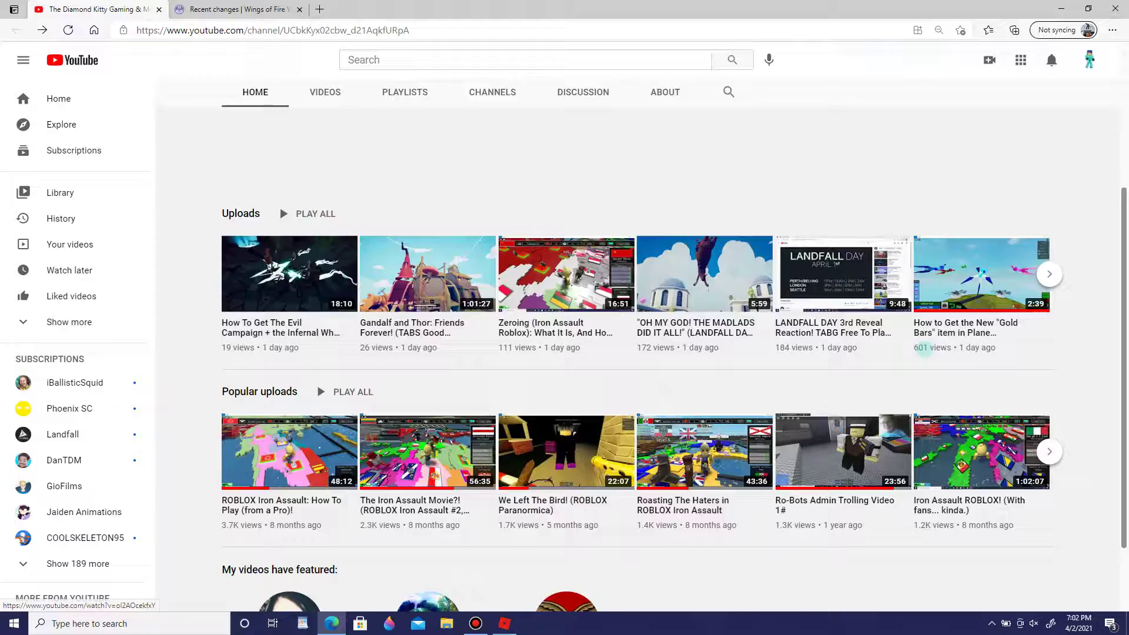
{"action": "scroll", "coordinate": [920, 348], "scroll_direction": "up", "scroll_amount": 3}
{"action": "scroll", "coordinate": [958, 353], "scroll_direction": "down", "scroll_amount": 2}
{"action": "scroll", "coordinate": [1070, 331], "scroll_direction": "up", "scroll_amount": 2}
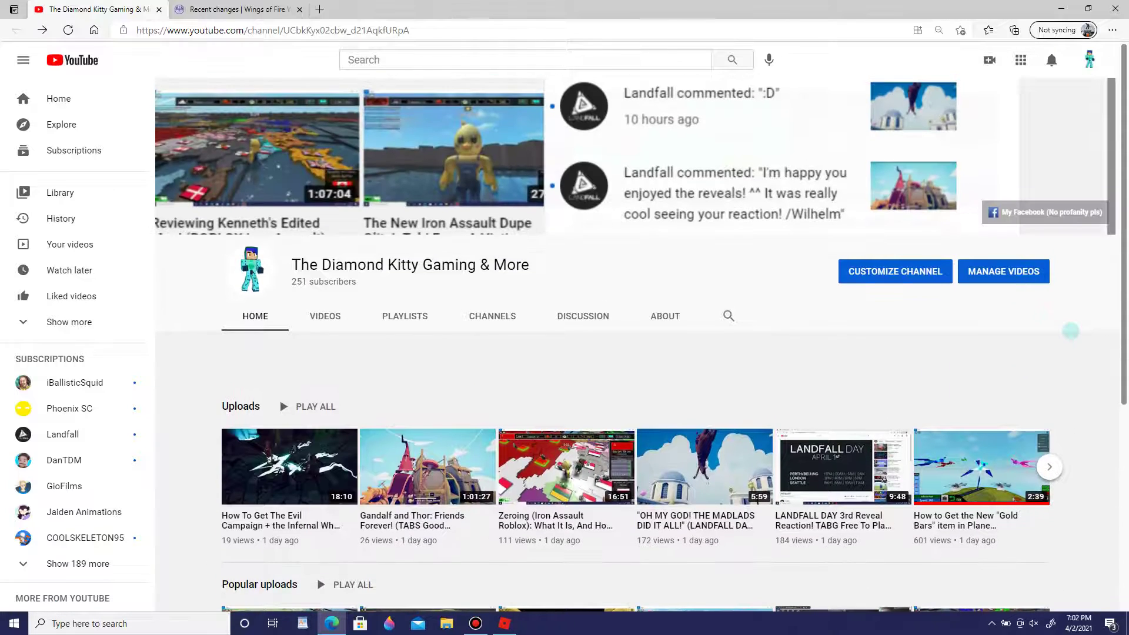
{"action": "scroll", "coordinate": [899, 450], "scroll_direction": "down", "scroll_amount": 3}
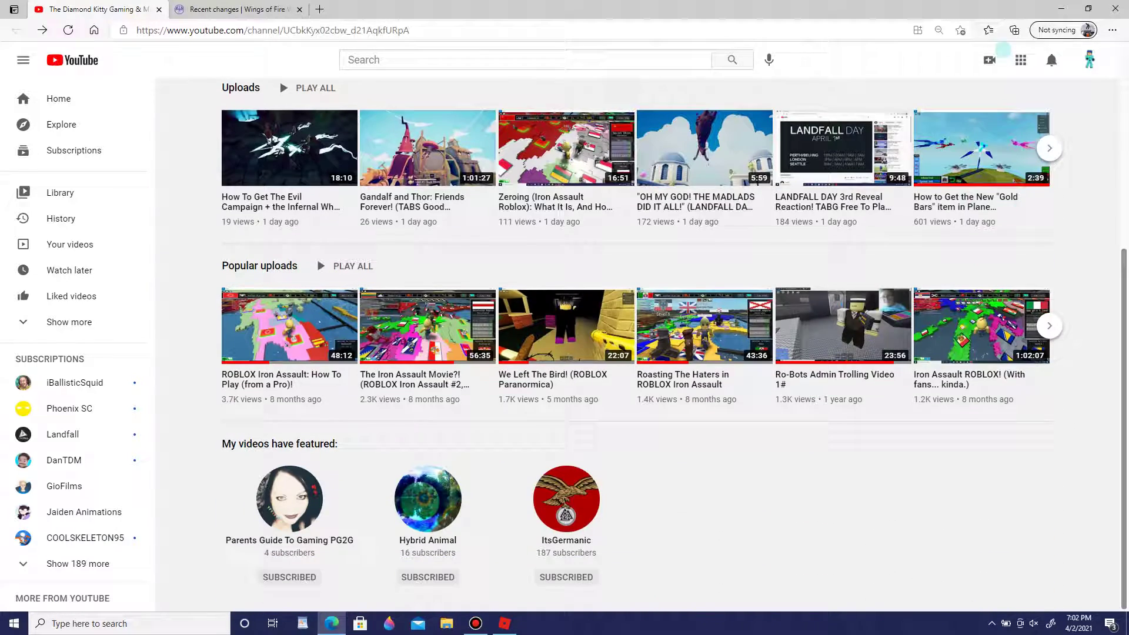
{"action": "left_click", "coordinate": [1051, 59]}
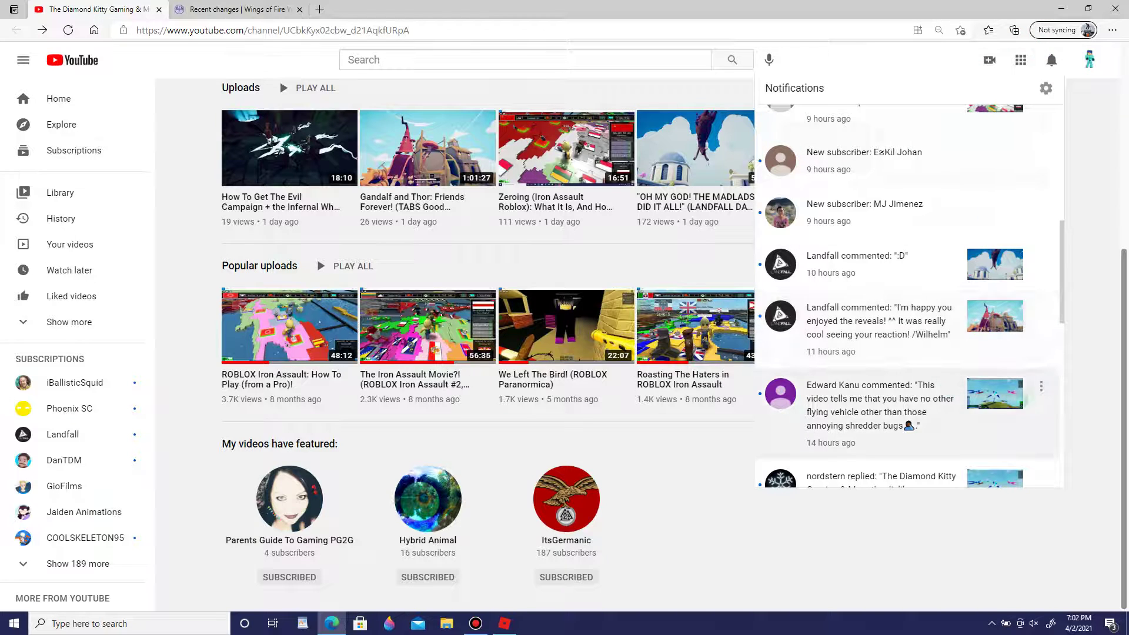
{"action": "left_click", "coordinate": [1041, 385]}
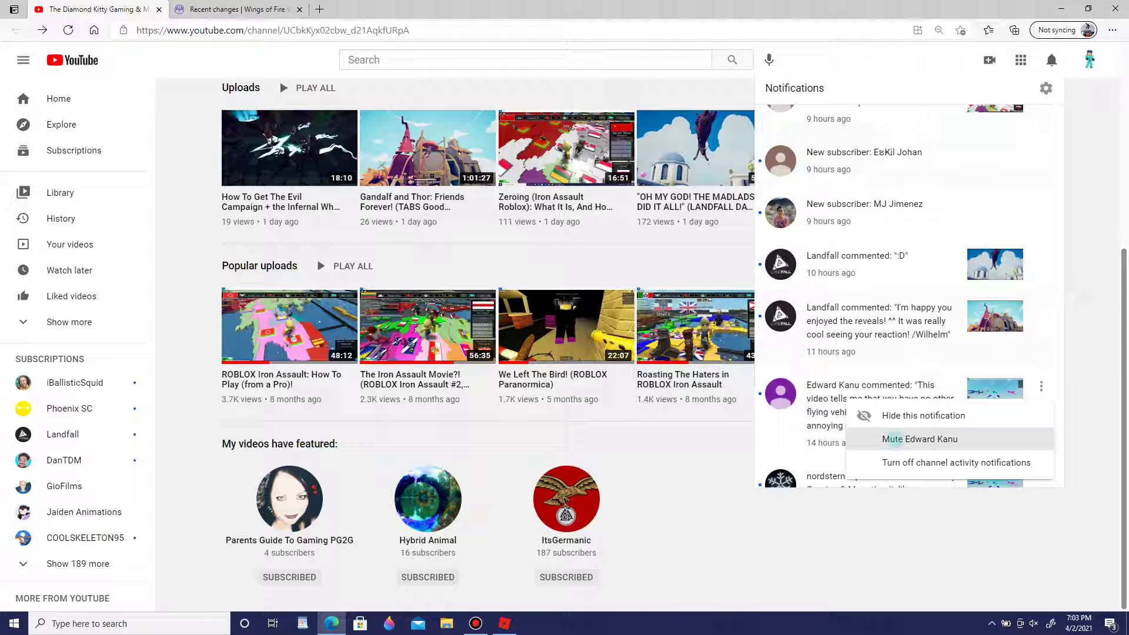
{"action": "left_click", "coordinate": [899, 440]}
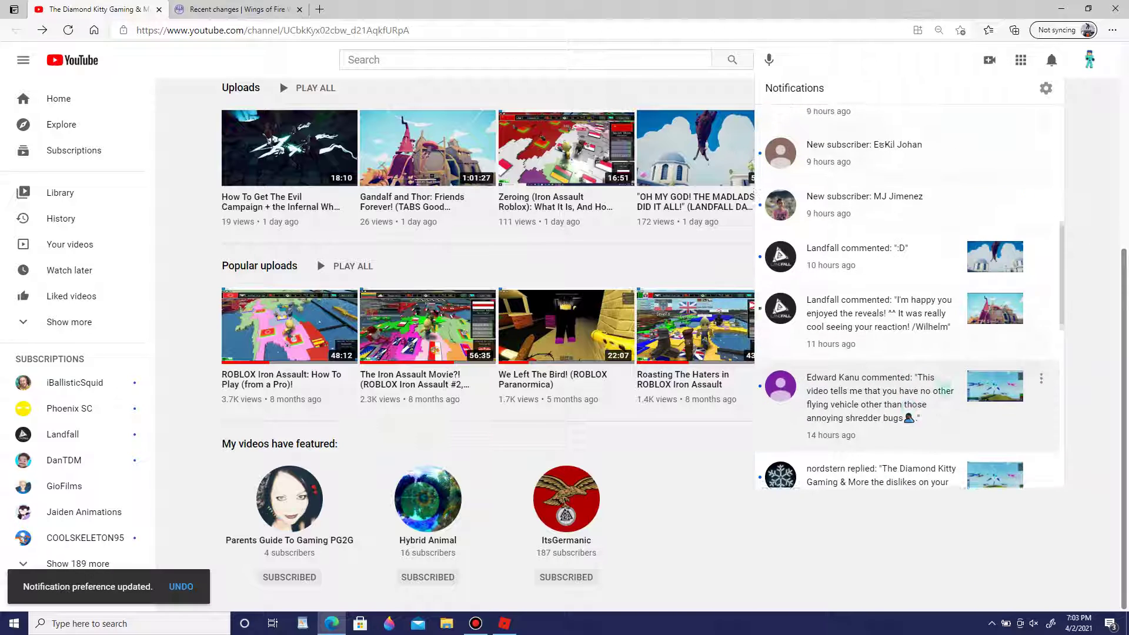
{"action": "left_click", "coordinate": [674, 556]}
{"action": "scroll", "coordinate": [674, 556], "scroll_direction": "up", "scroll_amount": 3}
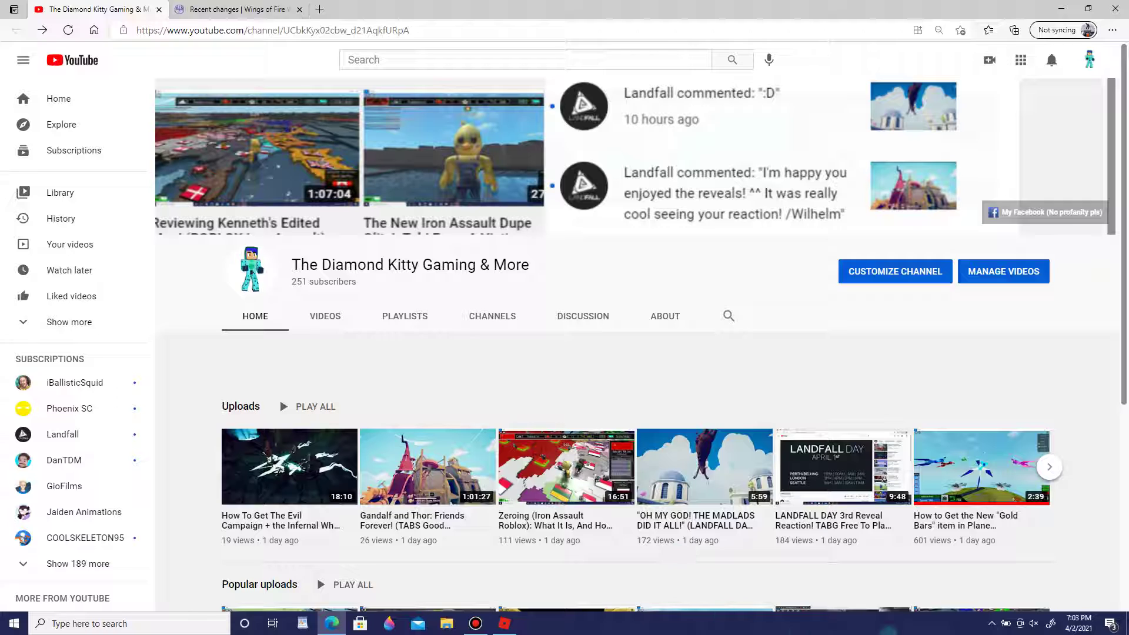
Bring up the Bandicam window from the hidden system tray icons and focus it.
{"action": "left_click", "coordinate": [993, 625]}
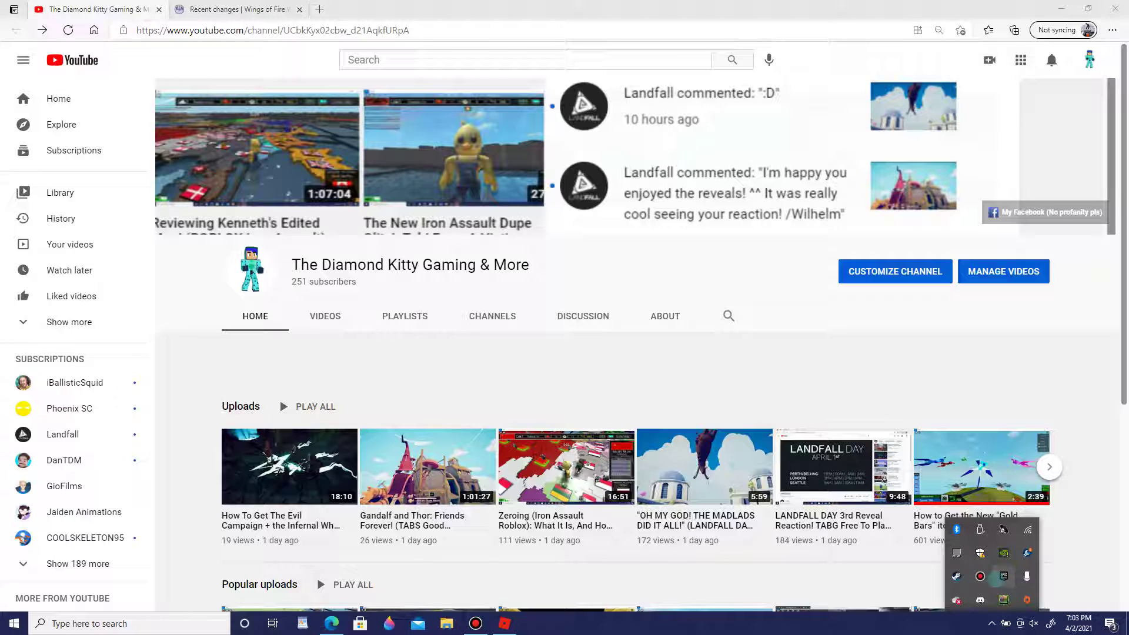
{"action": "left_click", "coordinate": [980, 576]}
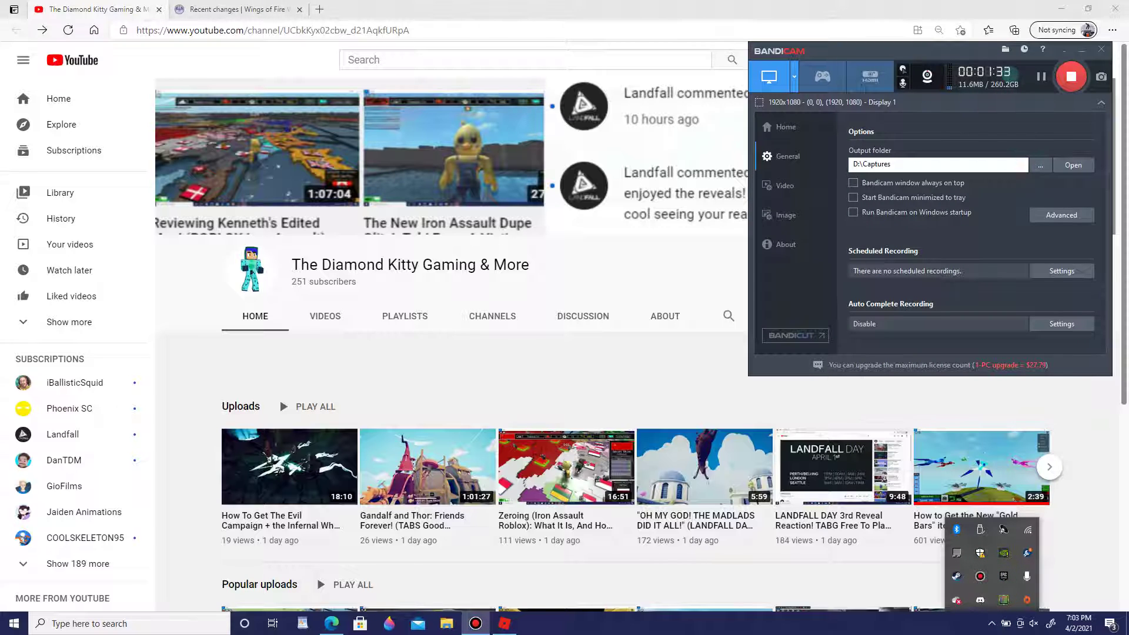
{"action": "left_click", "coordinate": [1002, 56]}
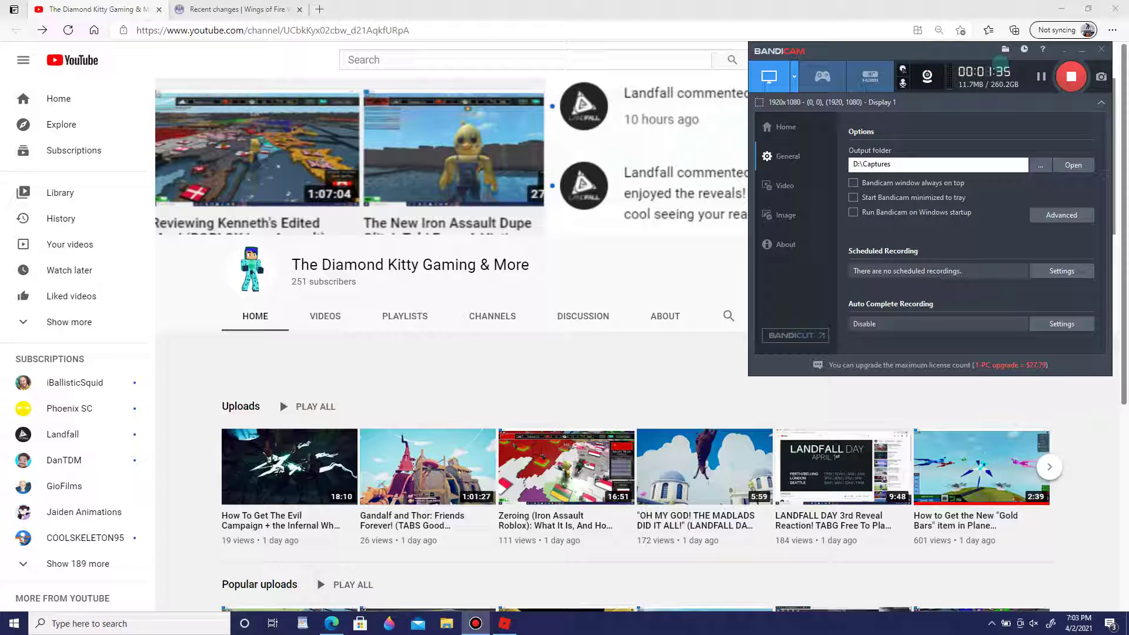